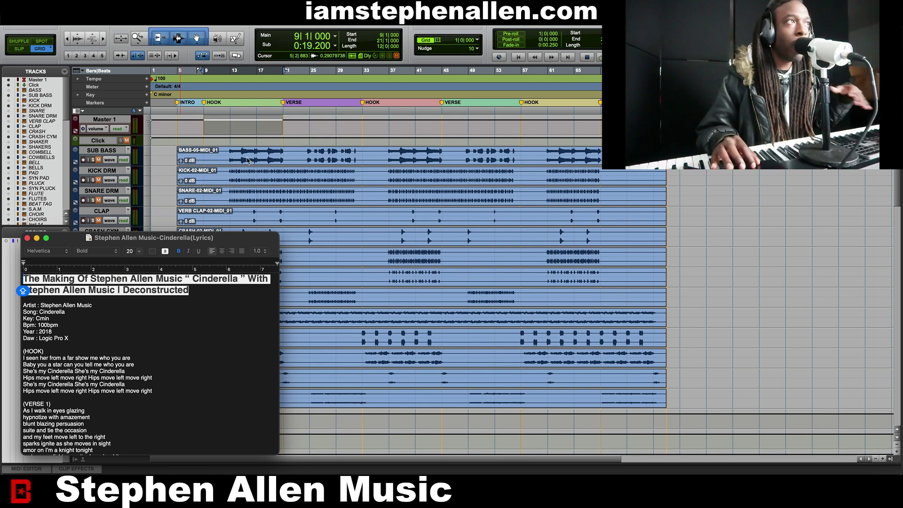
# - Play the hook from bar 9 and unmute the SYN PAD, SYN PLUCK and FLUTES tracks during playback
pyautogui.click(175, 205)
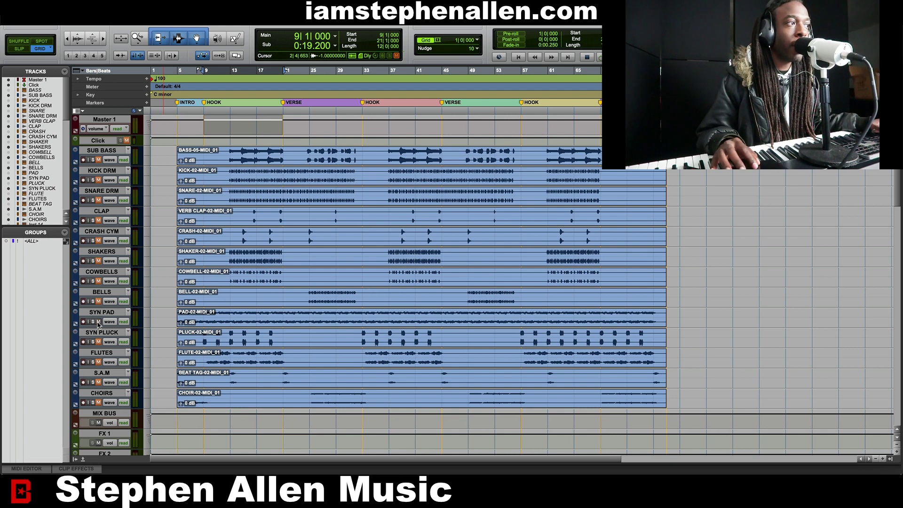
pyautogui.press('space')
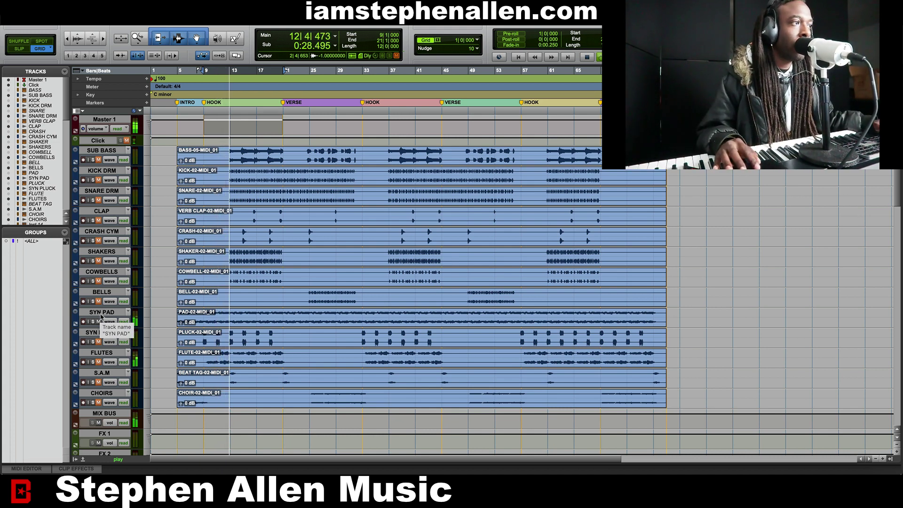
pyautogui.click(98, 342)
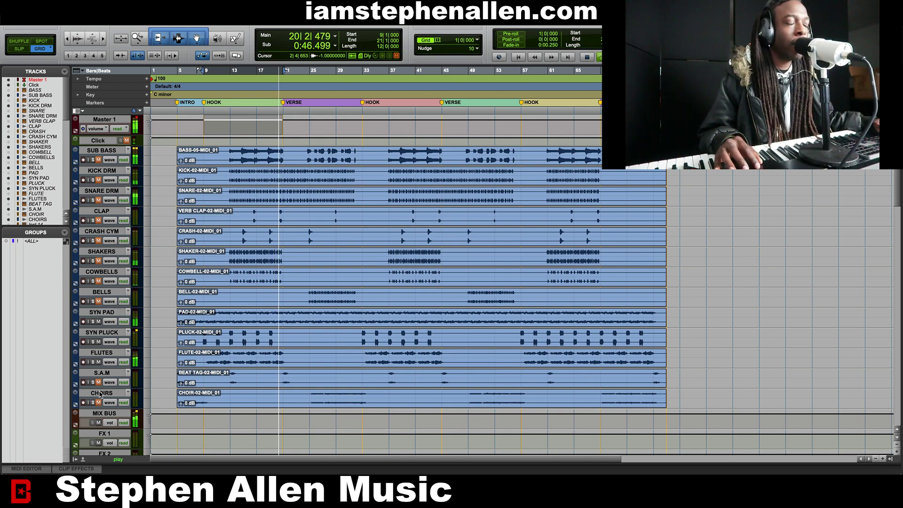
pyautogui.press('space')
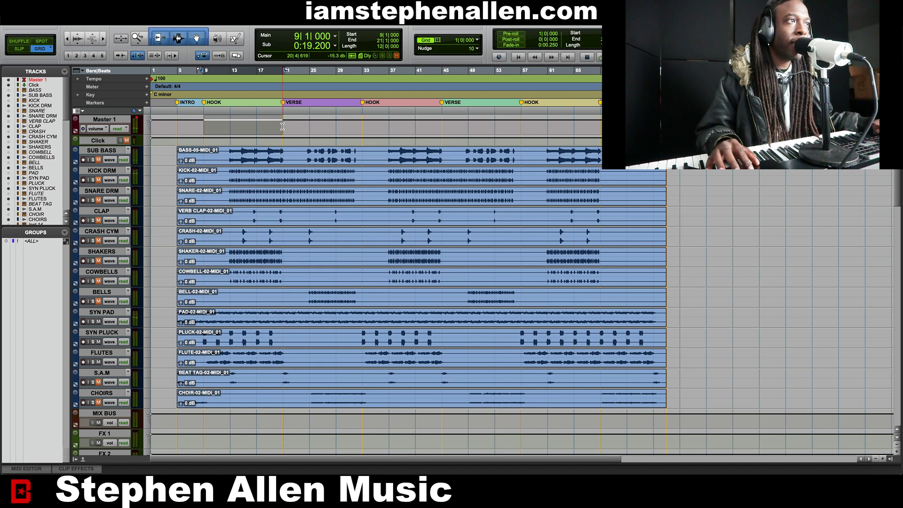
# - Select the first verse from bar 21 to bar 33 on the Master 1 track and play it back
pyautogui.moveTo(282, 126); pyautogui.dragTo(360, 130)
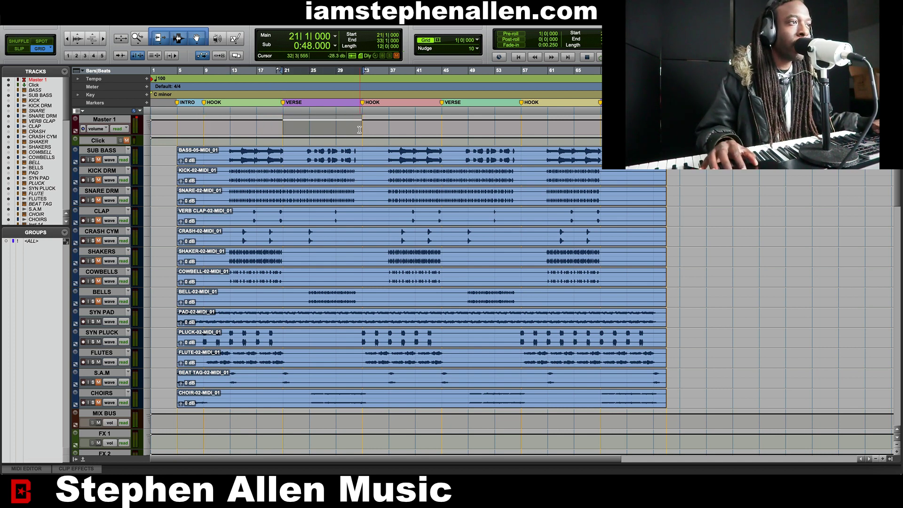
pyautogui.press('space')
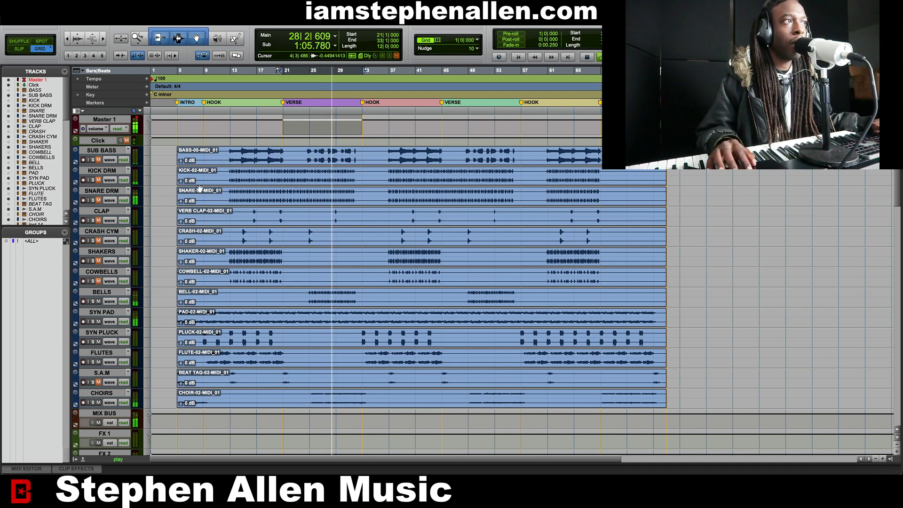
pyautogui.press('space')
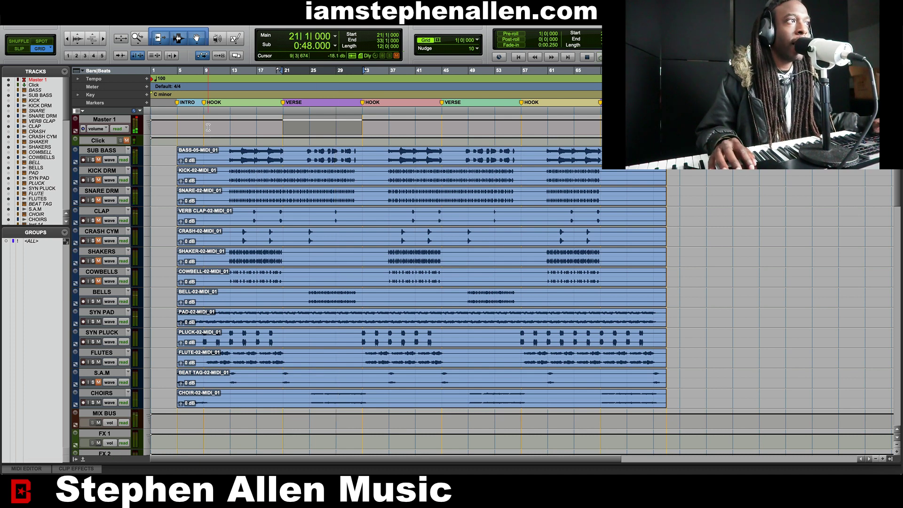
# - Play the hook from bar 9 to 21 while unmuting the KICK DRM, SNARE DRM, CLAP, CRASH CYM, SHAKERS, COWBELLS and S.A.M tracks
pyautogui.moveTo(209, 127); pyautogui.dragTo(283, 130)
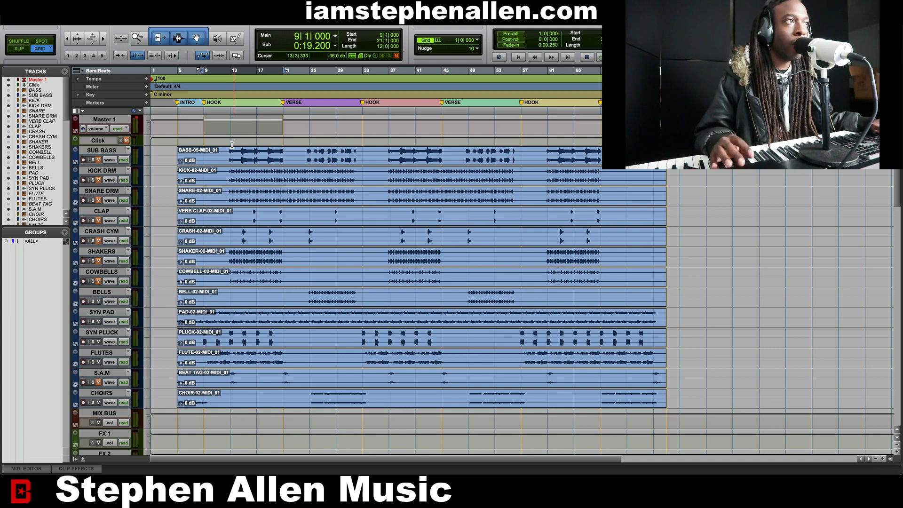
pyautogui.press('space')
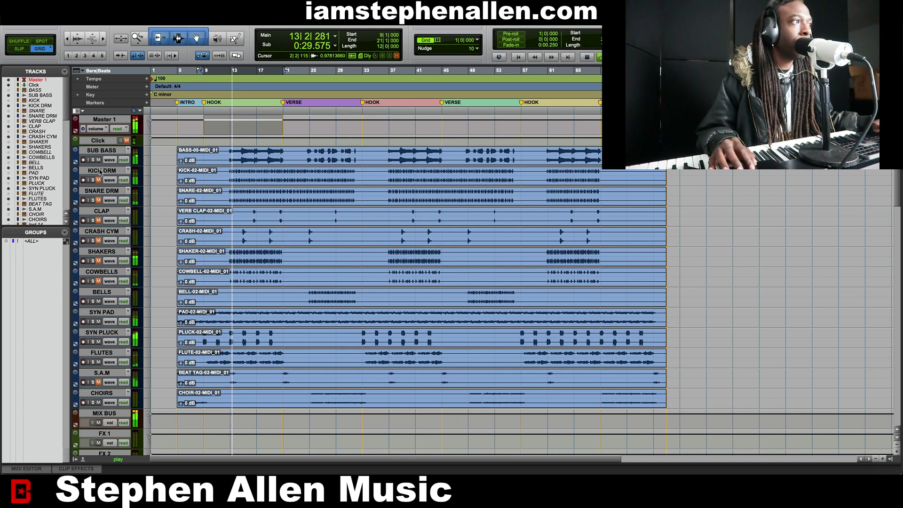
pyautogui.click(99, 180)
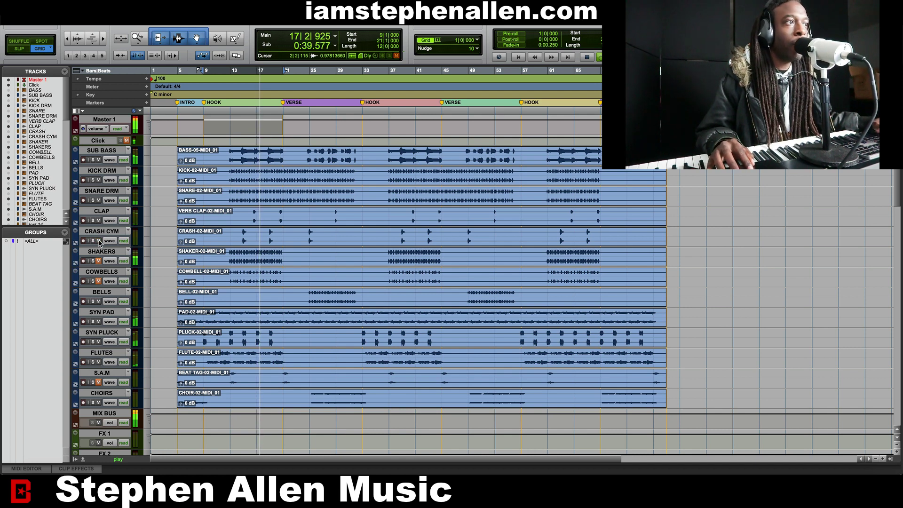
pyautogui.click(98, 261)
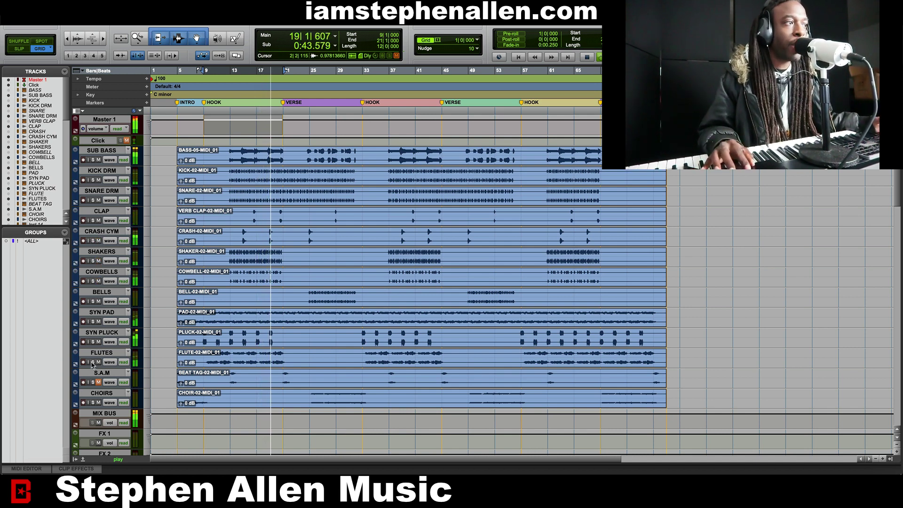
pyautogui.click(98, 382)
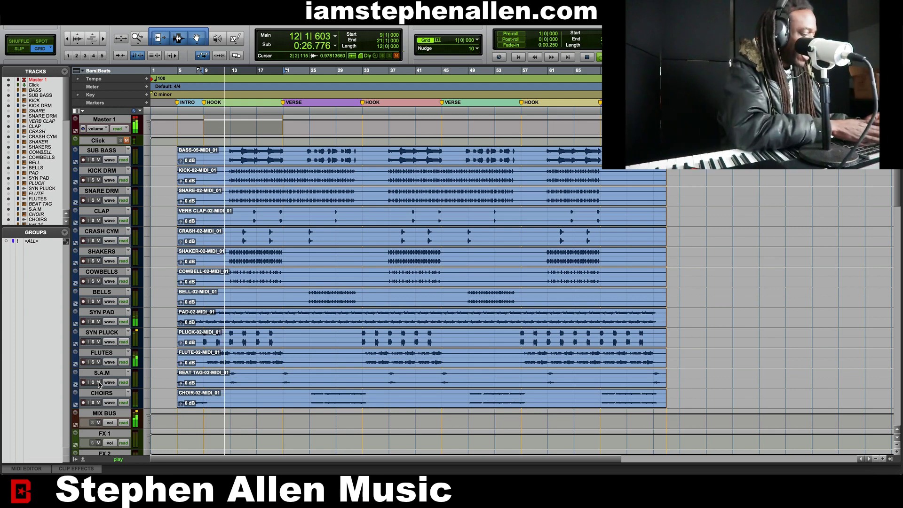
pyautogui.press('space')
# - Unmute the VOX BUS in the mixer and raise its fader to +5.5 dB while the hook plays
pyautogui.hotkey('ctrl', '=')
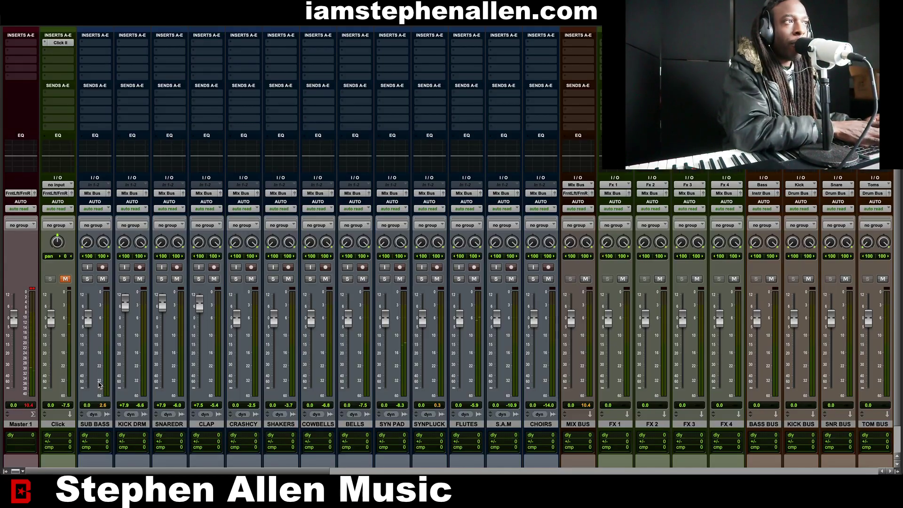
pyautogui.hscroll(15, 415, 425)
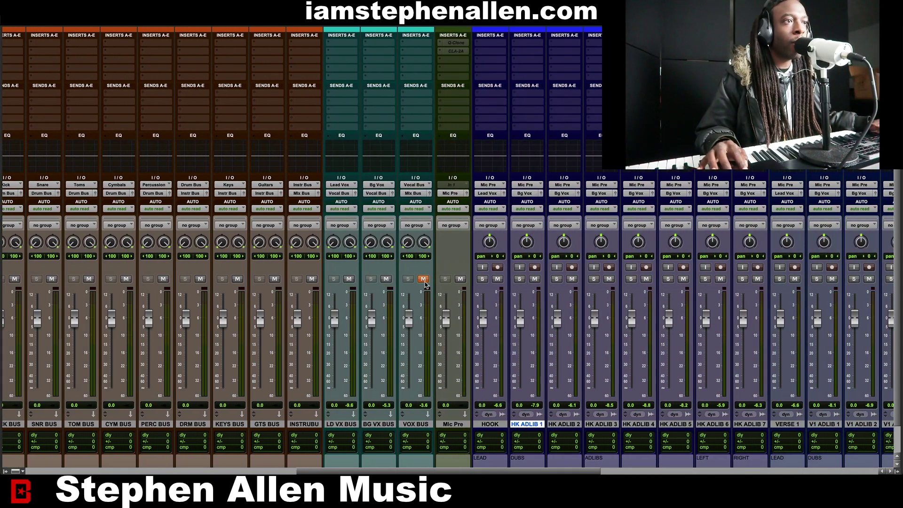
pyautogui.press('space')
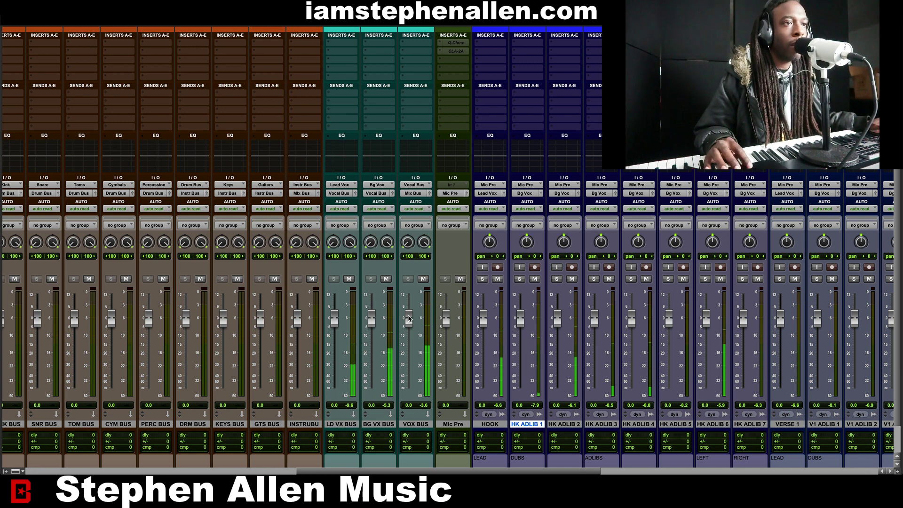
pyautogui.moveTo(409, 319); pyautogui.dragTo(410, 310)
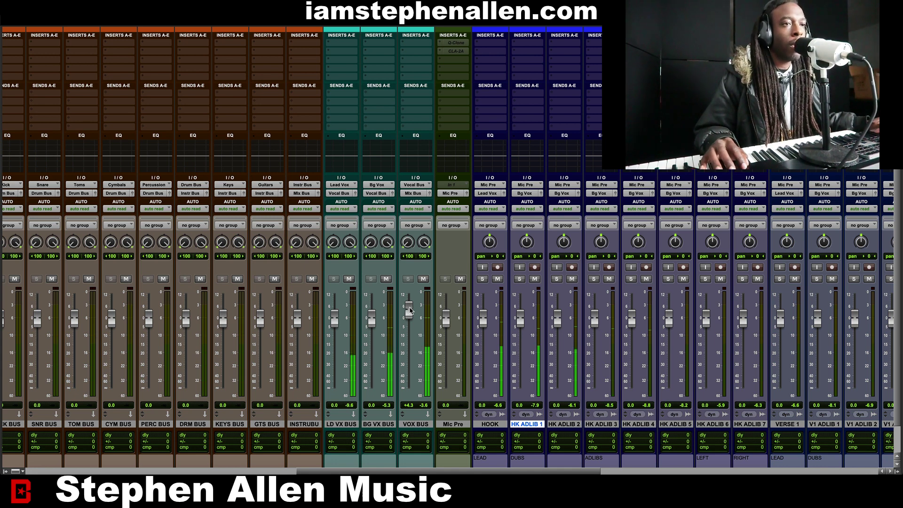
pyautogui.moveTo(410, 311); pyautogui.dragTo(411, 307)
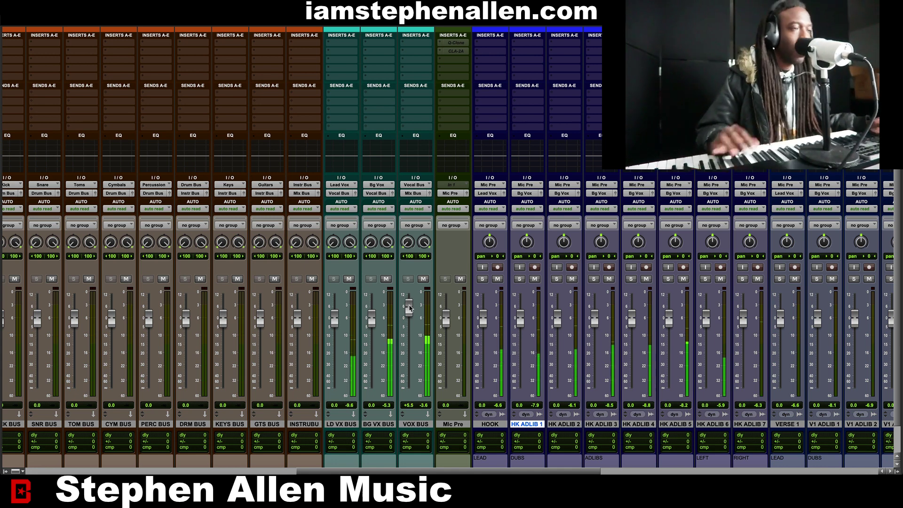
# - Examine the hook and verse lead and ad-lib vocal channels in the mixer along with their vocal buses
pyautogui.hotkey('ctrl', '=')
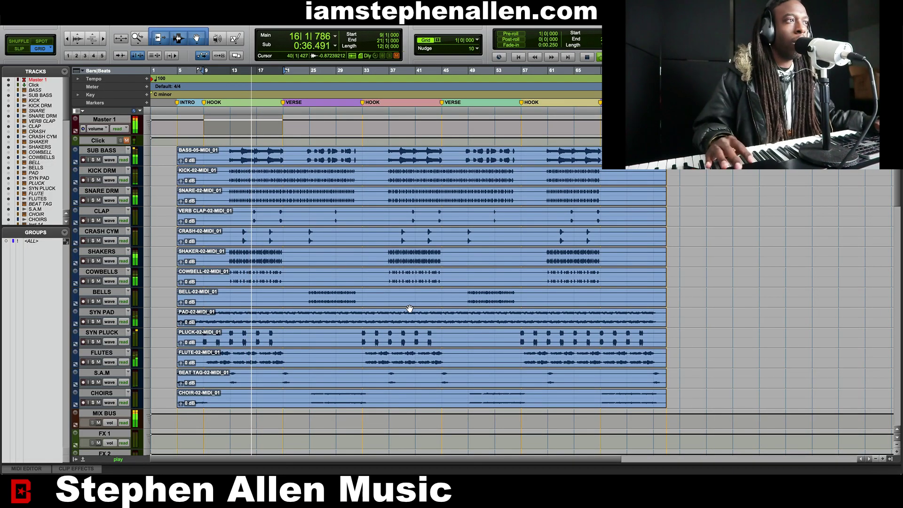
pyautogui.hotkey('ctrl', '=')
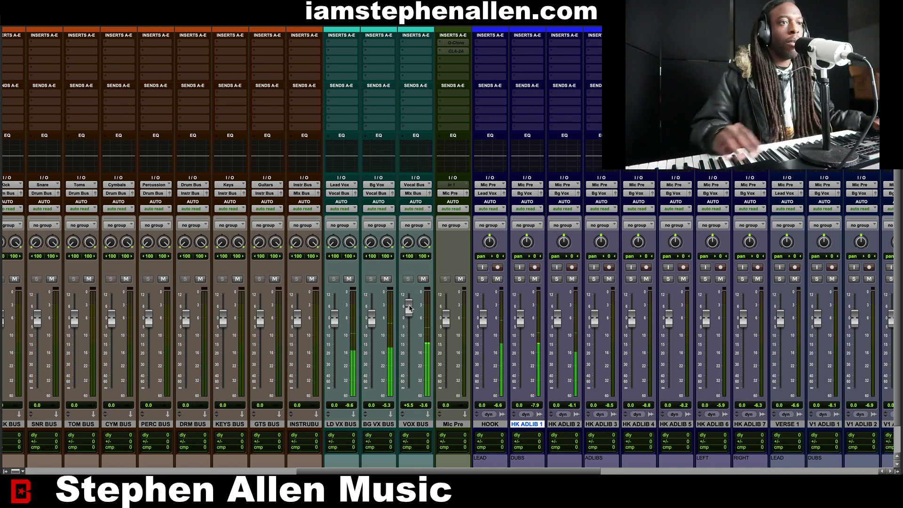
pyautogui.hscroll(3, 553, 370)
pyautogui.hscroll(1, 553, 370)
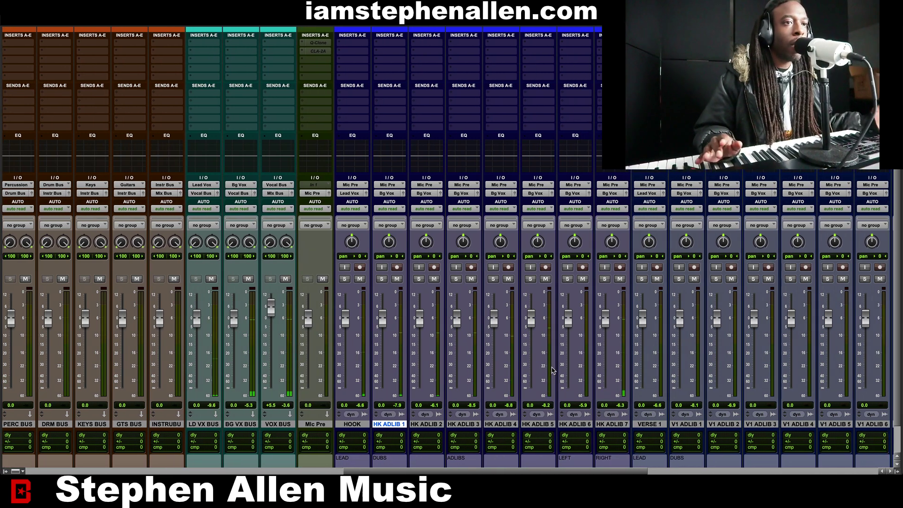
pyautogui.hscroll(5, 553, 370)
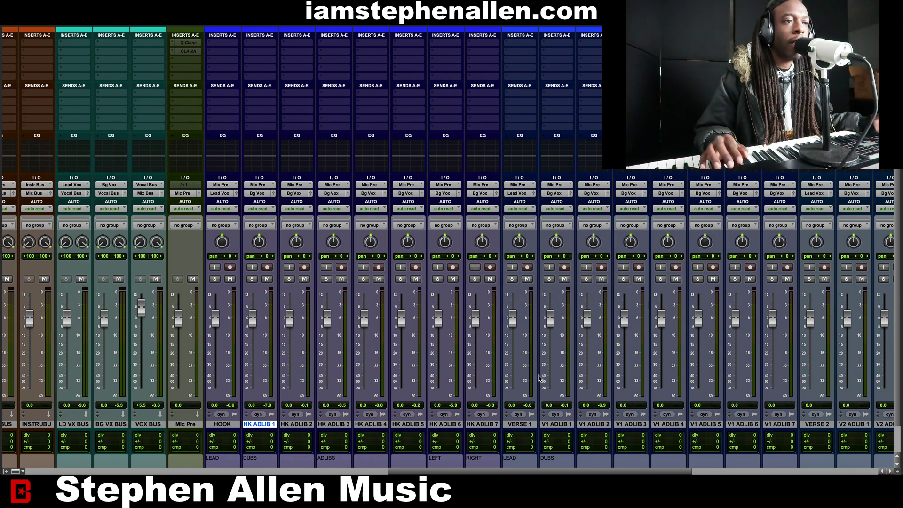
pyautogui.hscroll(4, 541, 378)
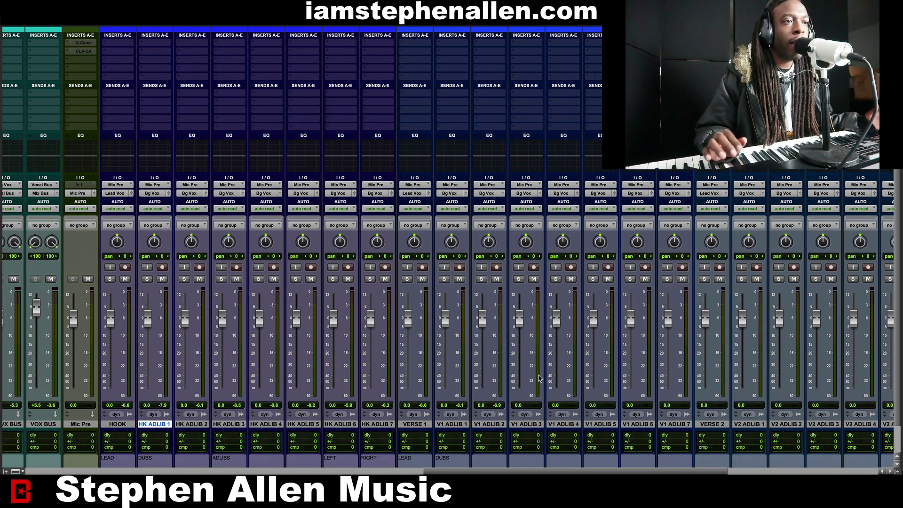
pyautogui.hscroll(-8, 539, 378)
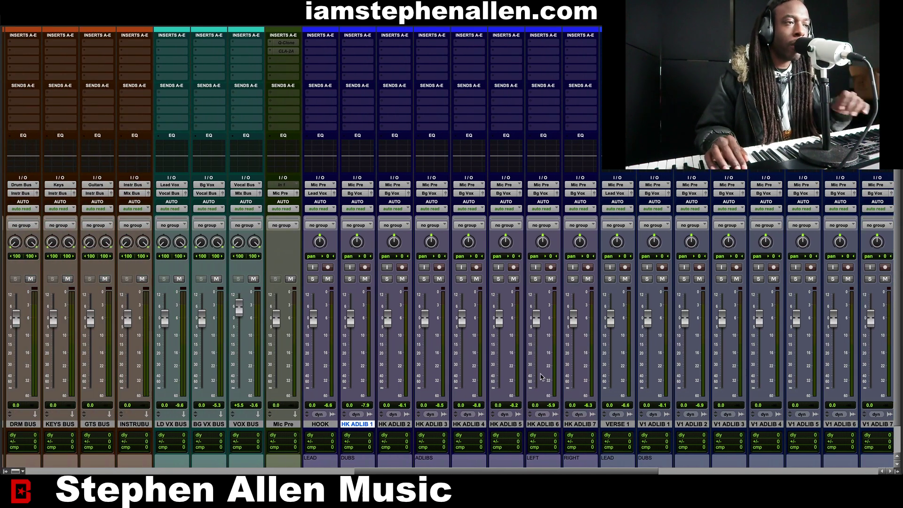
pyautogui.hscroll(-8, 541, 376)
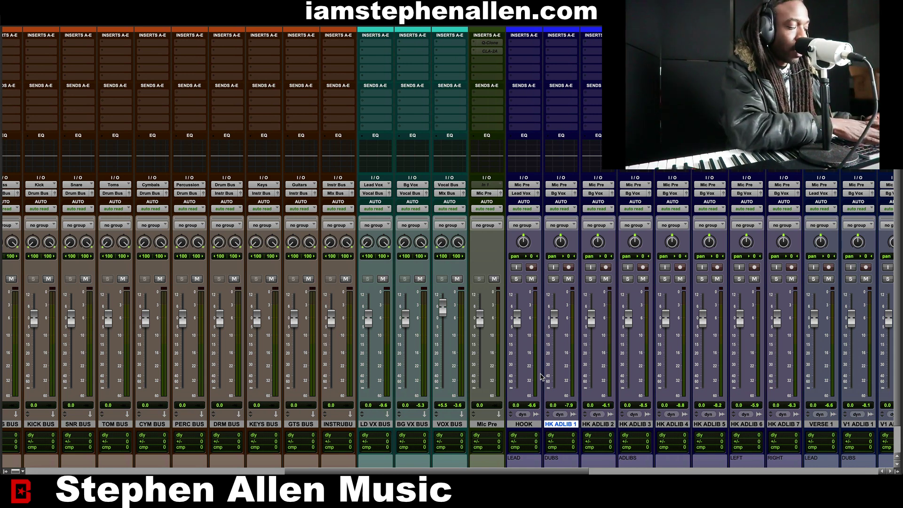
# - Play the hook again and raise the HOOK lead vocal fader to +6.0 dB
pyautogui.hotkey('ctrl', '=')
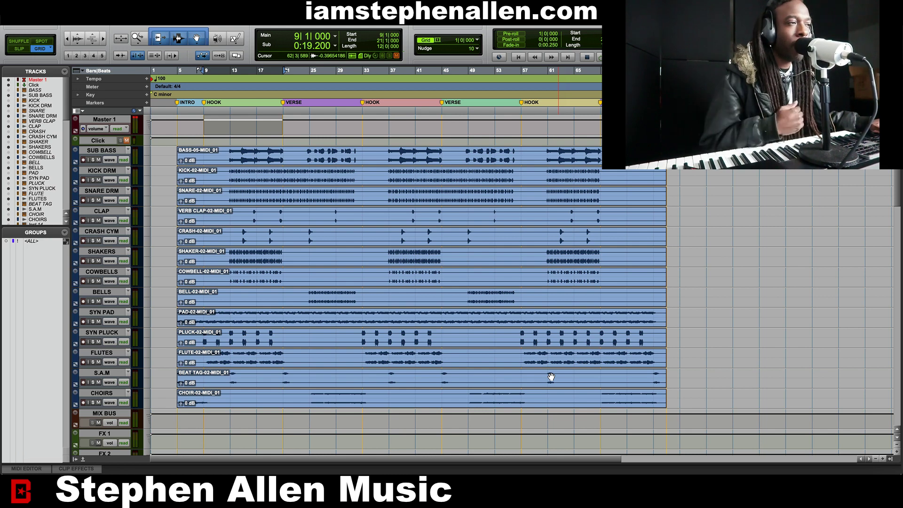
pyautogui.press('space')
pyautogui.hotkey('ctrl', '=')
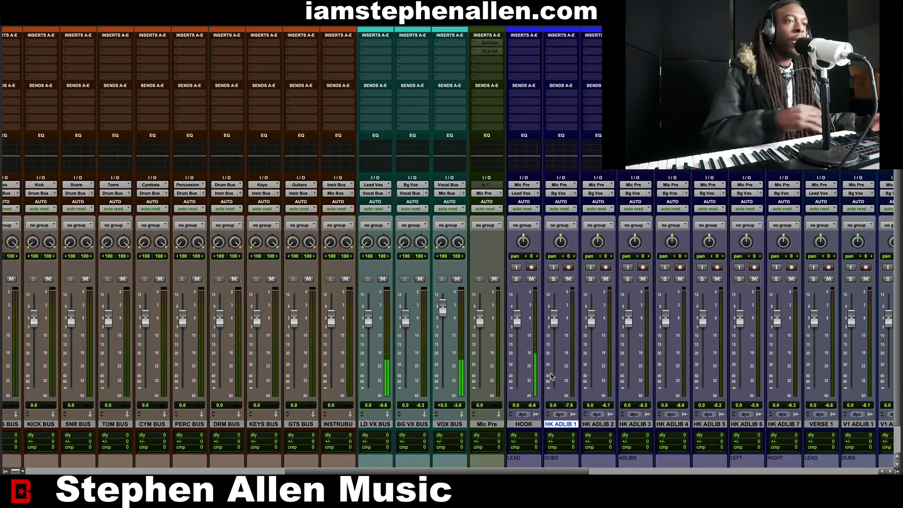
pyautogui.moveTo(517, 317); pyautogui.dragTo(518, 306)
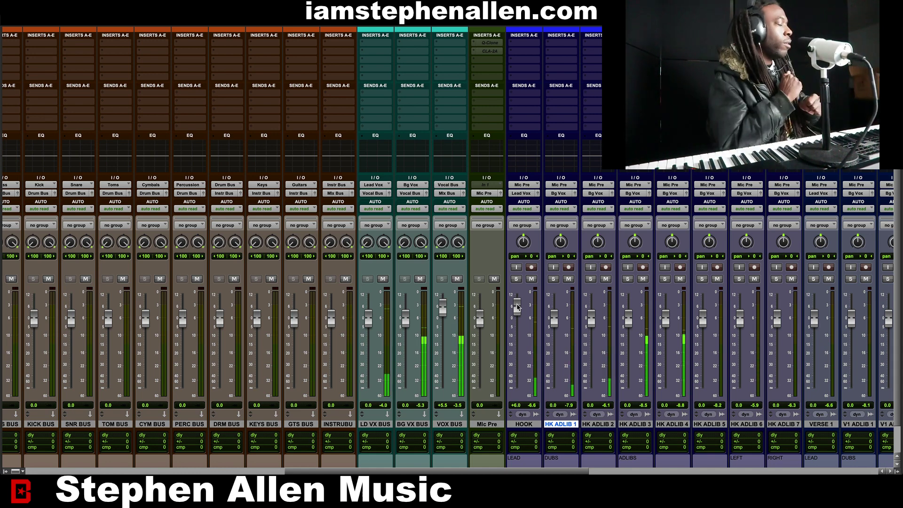
pyautogui.hotkey('ctrl', '=')
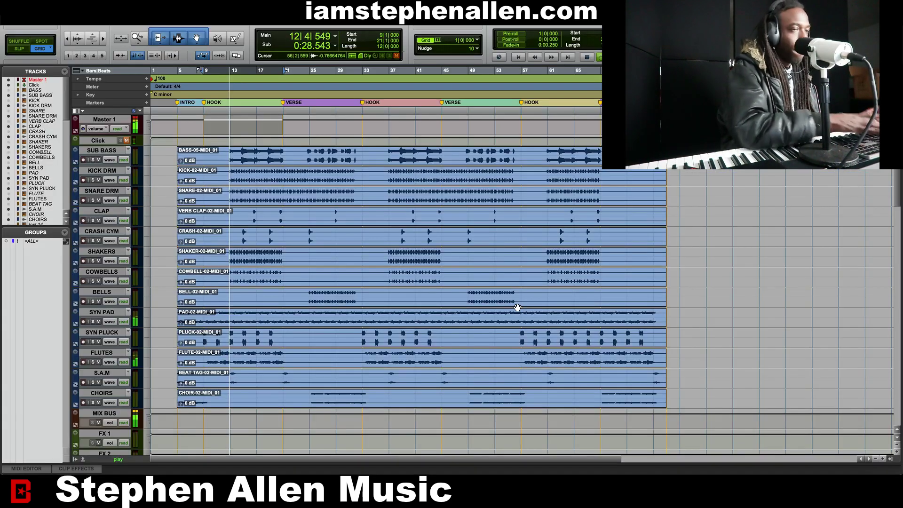